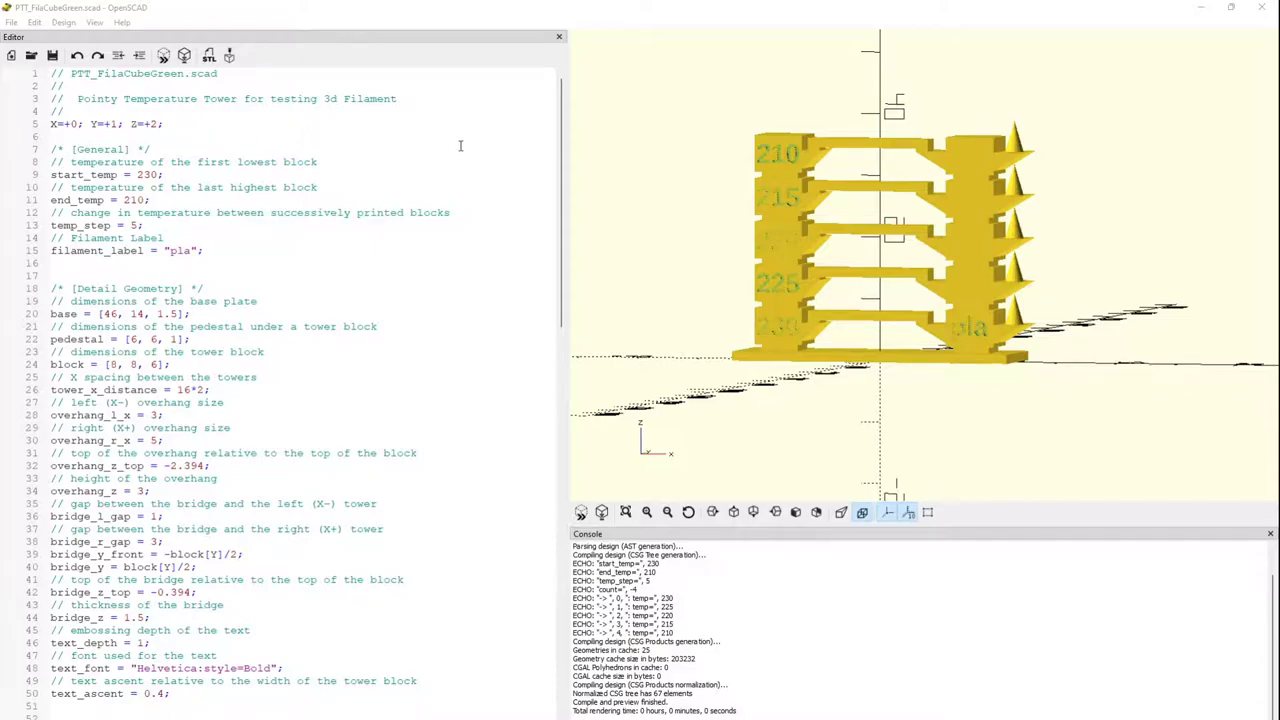
Examine the pointy temperature tower from several angles, checking its temperature numbers, bridges, overhangs, spikes and the filament label parameter
{"action": "left_click_drag", "start_coordinate": [720, 210], "coordinate": [800, 215]}
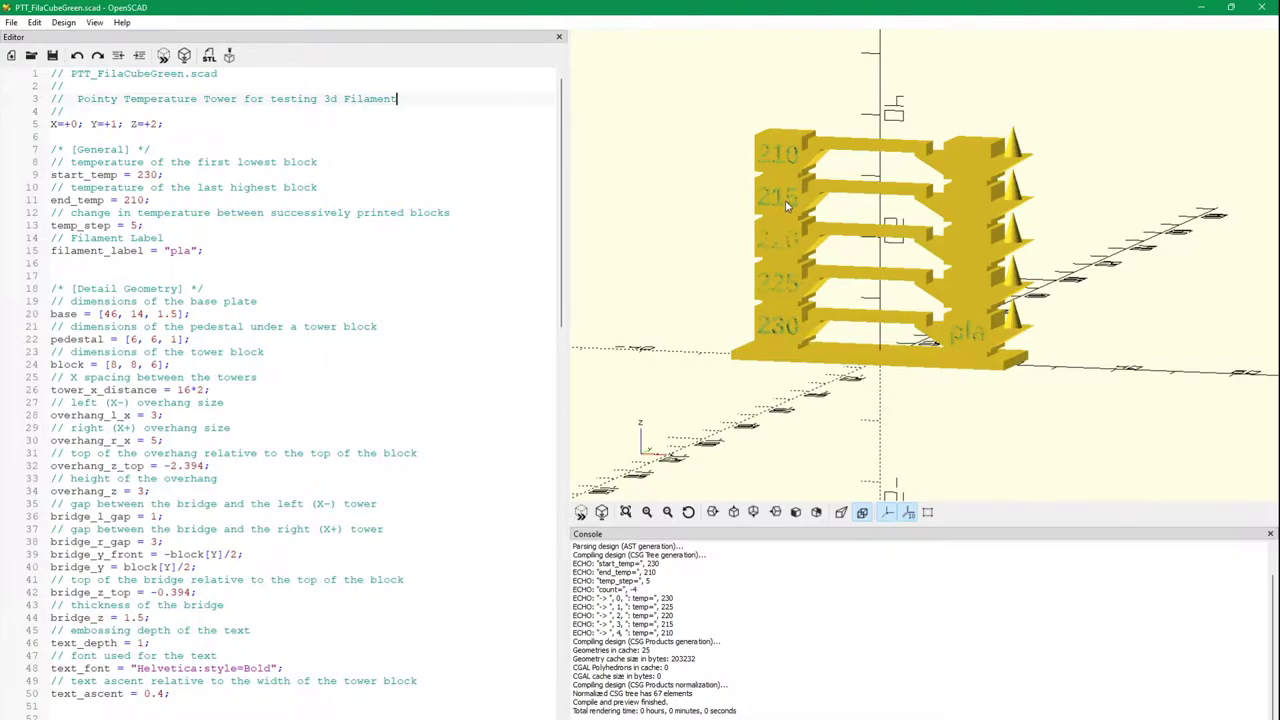
{"action": "left_click_drag", "start_coordinate": [786, 205], "coordinate": [796, 201]}
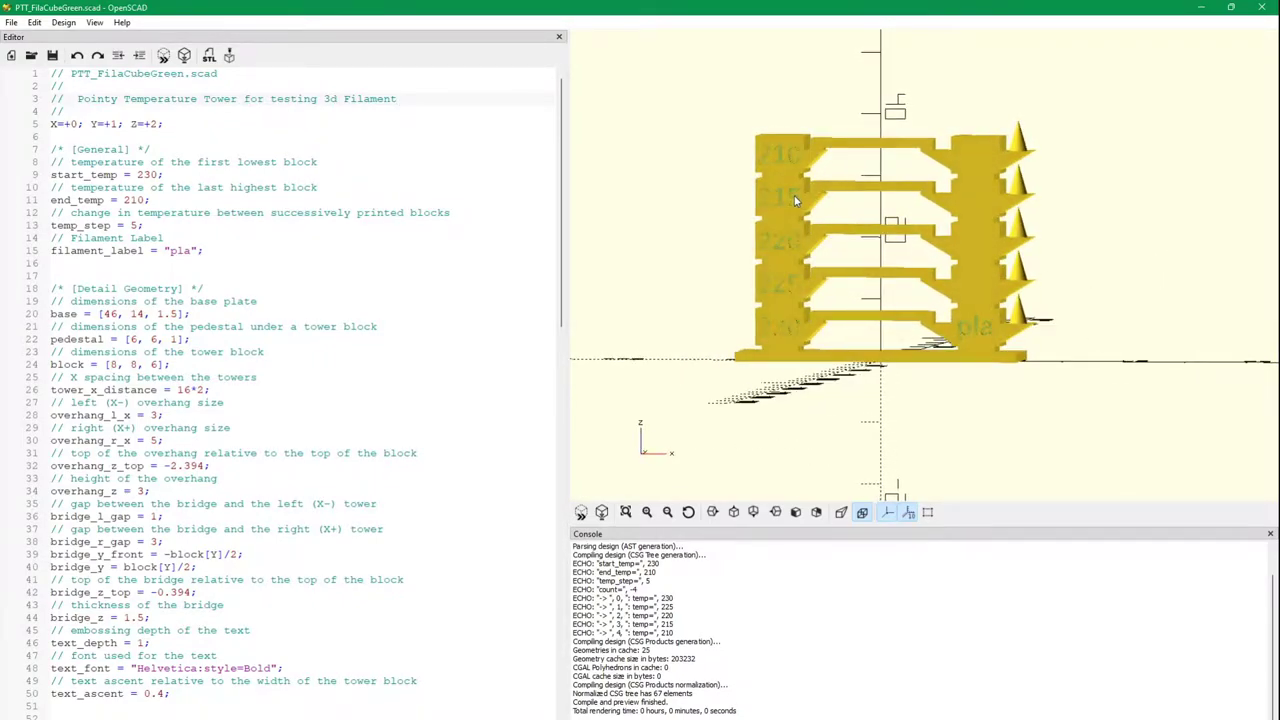
{"action": "left_click_drag", "start_coordinate": [766, 285], "coordinate": [860, 296]}
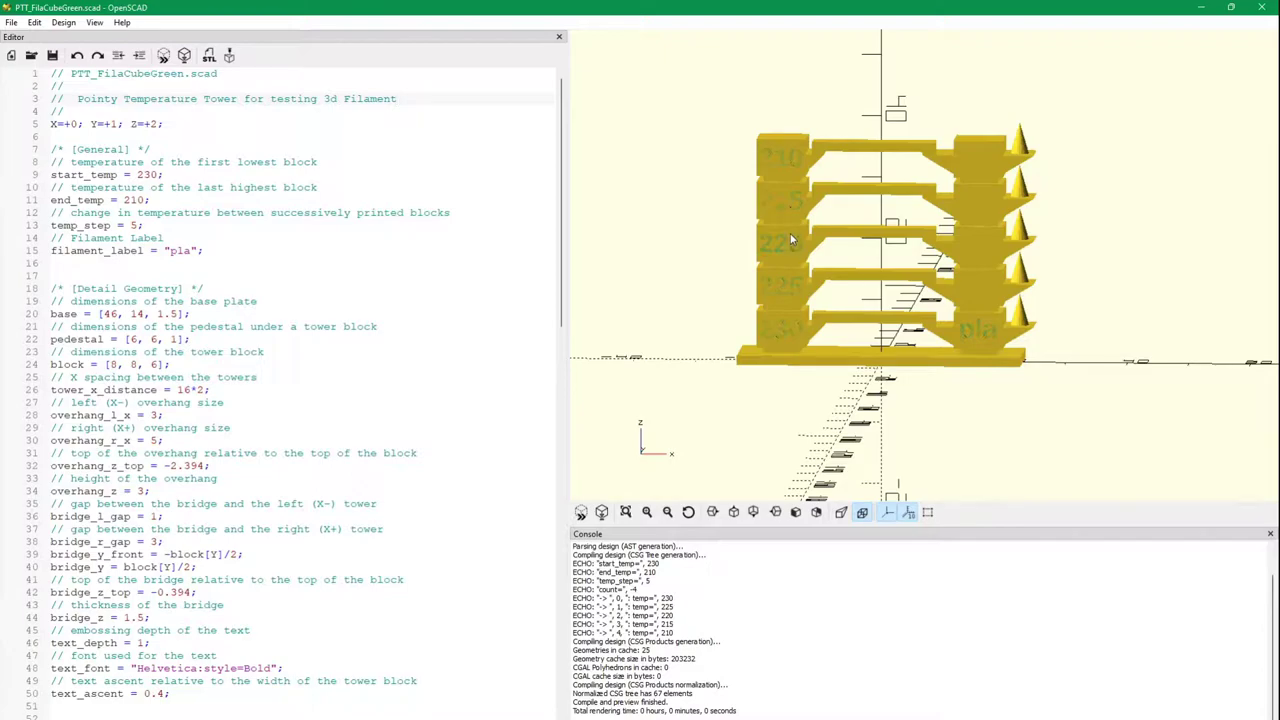
{"action": "left_click_drag", "start_coordinate": [785, 175], "coordinate": [825, 200]}
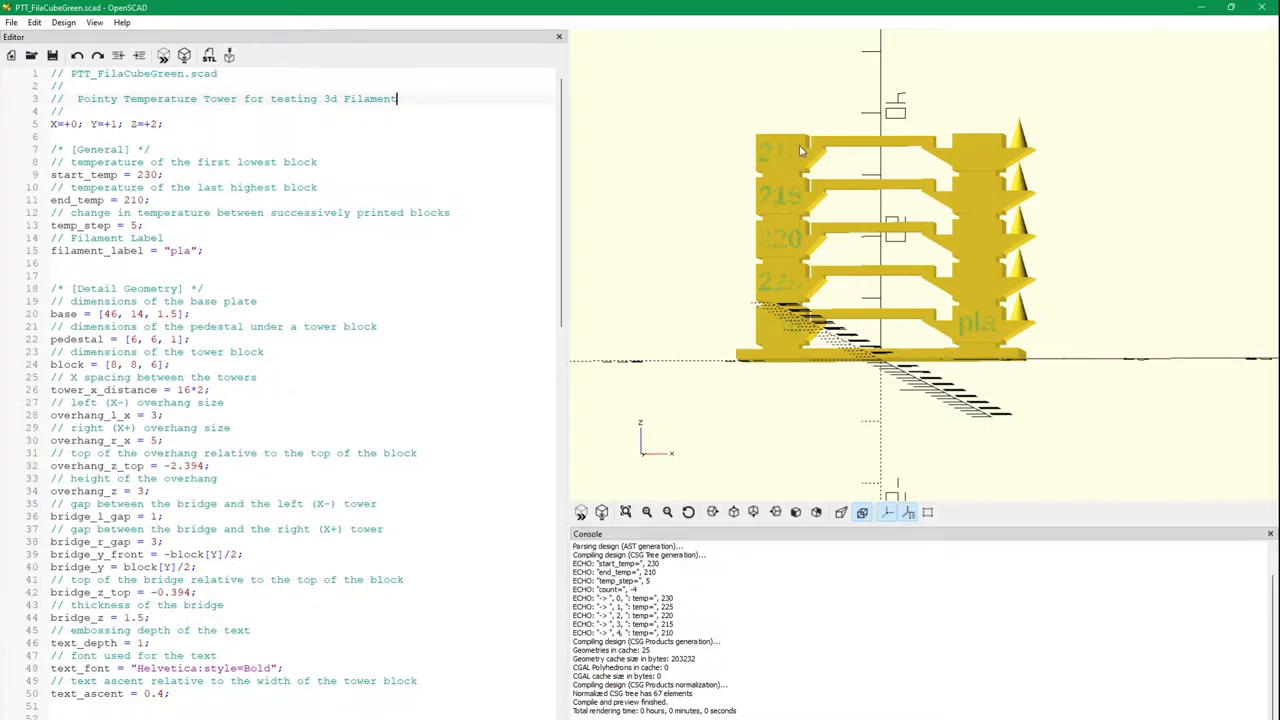
{"action": "left_click_drag", "start_coordinate": [799, 145], "coordinate": [801, 155]}
{"action": "left_click_drag", "start_coordinate": [793, 338], "coordinate": [797, 332]}
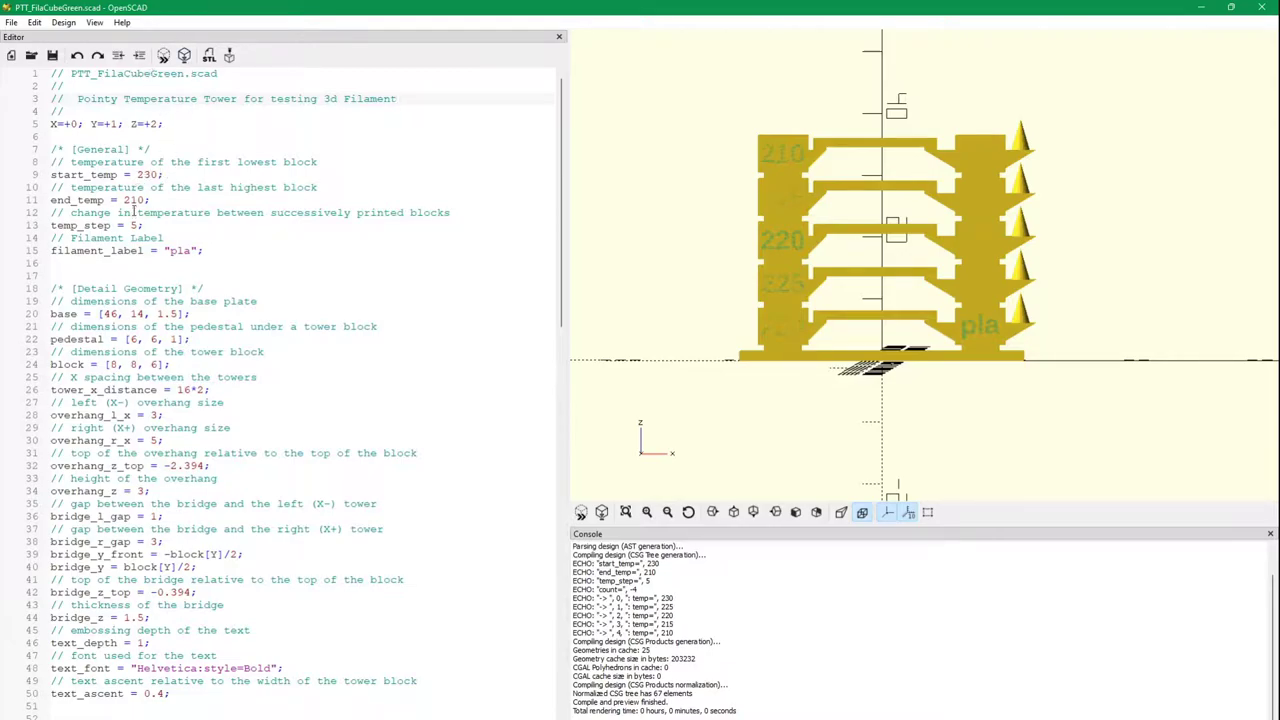
{"action": "left_click_drag", "start_coordinate": [868, 297], "coordinate": [798, 302]}
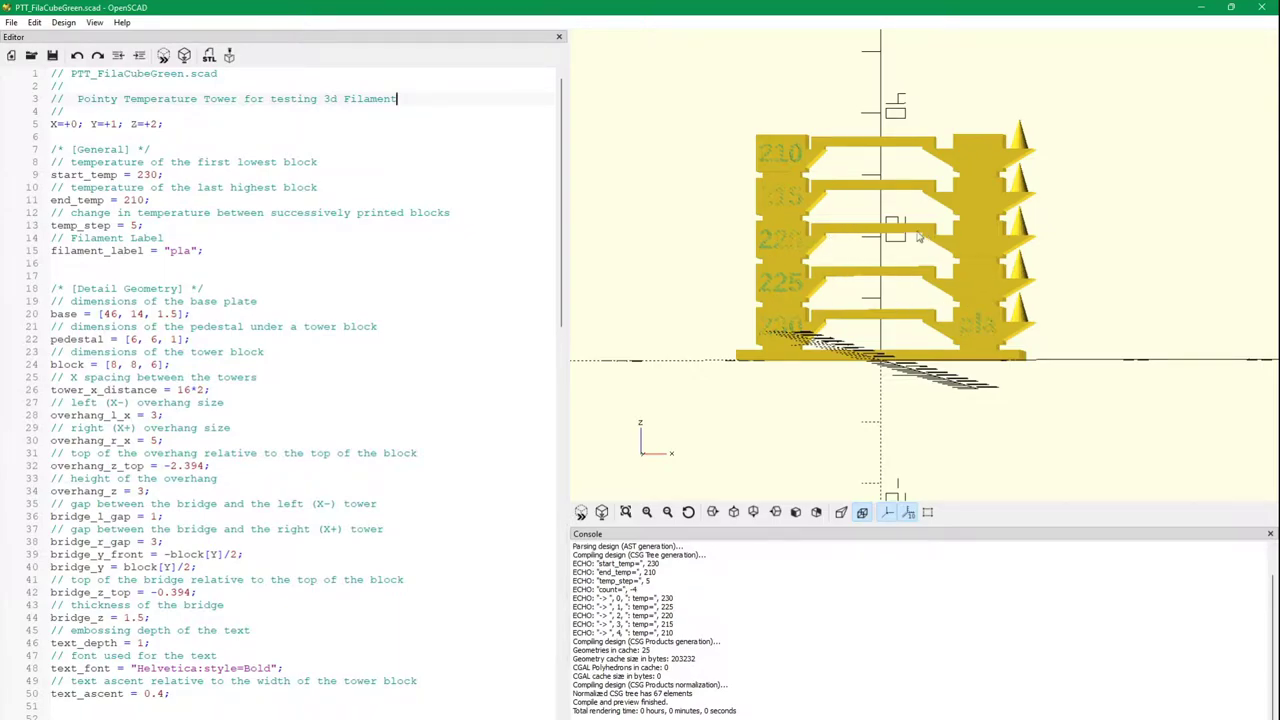
{"action": "left_click_drag", "start_coordinate": [1020, 222], "coordinate": [812, 227]}
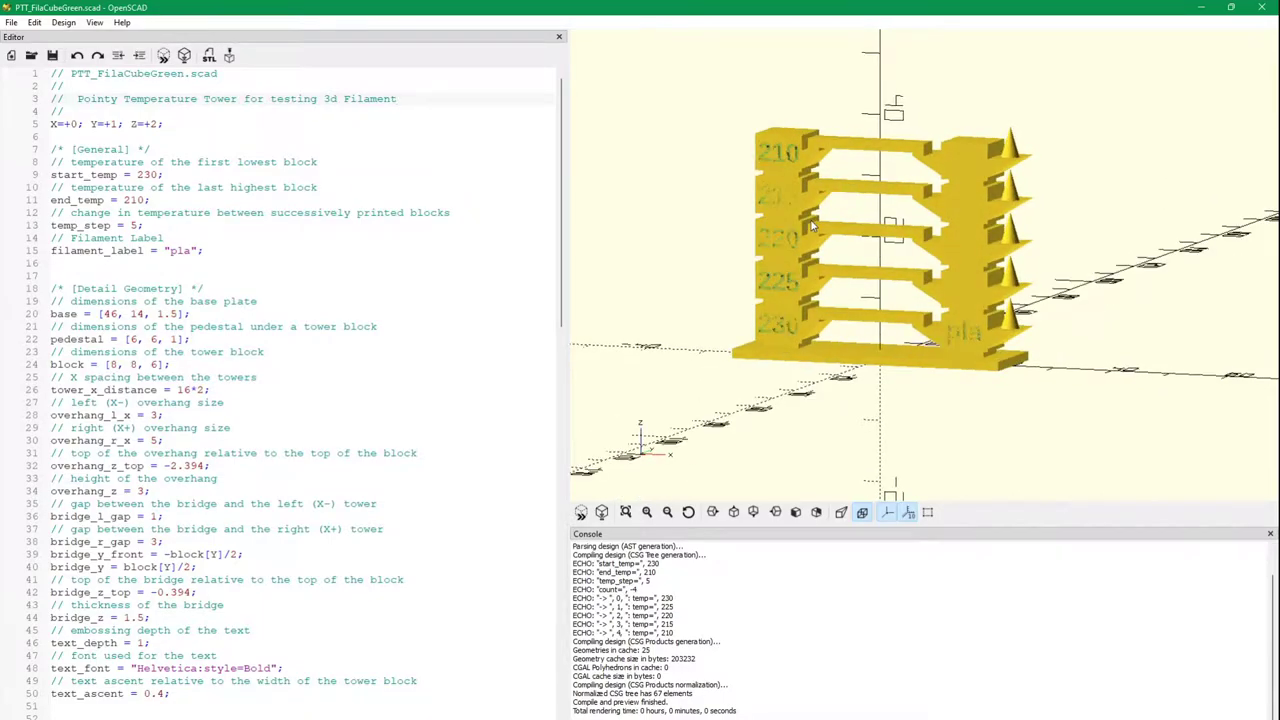
{"action": "mouse_move", "coordinate": [944, 341]}
{"action": "left_mouse_down"}
{"action": "mouse_move", "coordinate": [975, 336]}
{"action": "mouse_move", "coordinate": [955, 343]}
{"action": "left_mouse_up"}
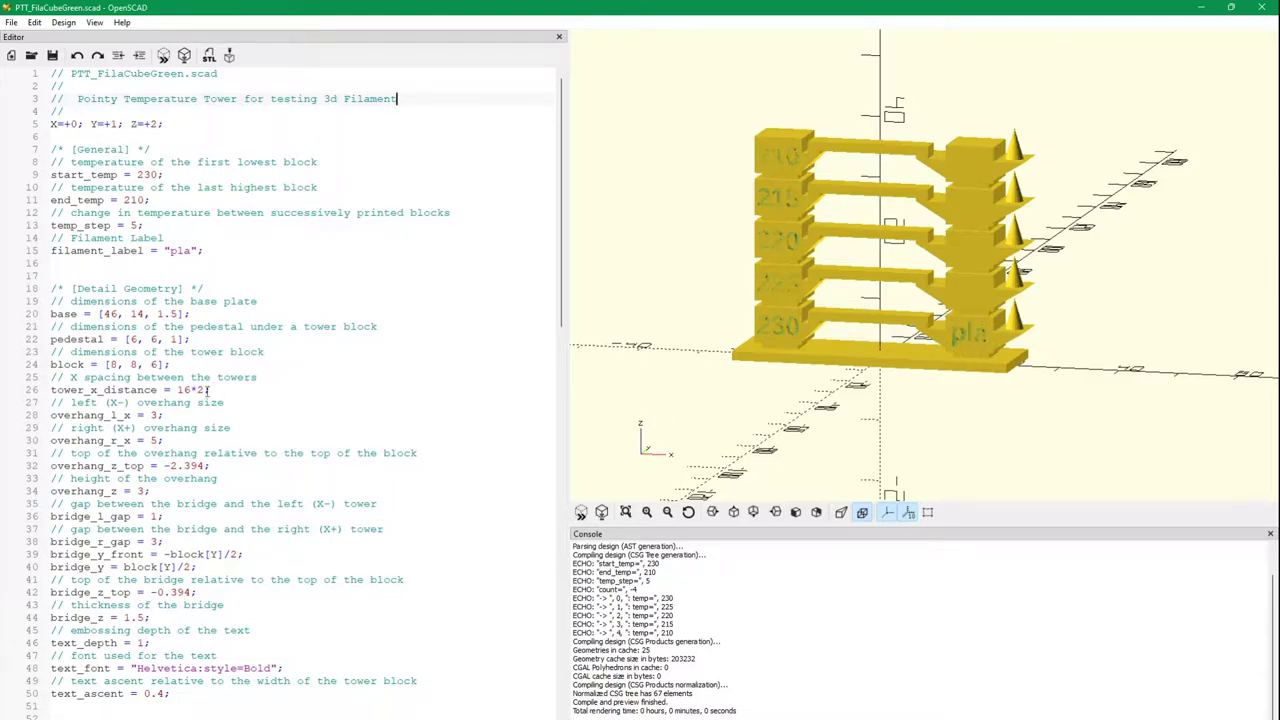
{"action": "double_click", "coordinate": [178, 252]}
{"action": "left_click", "coordinate": [374, 224]}
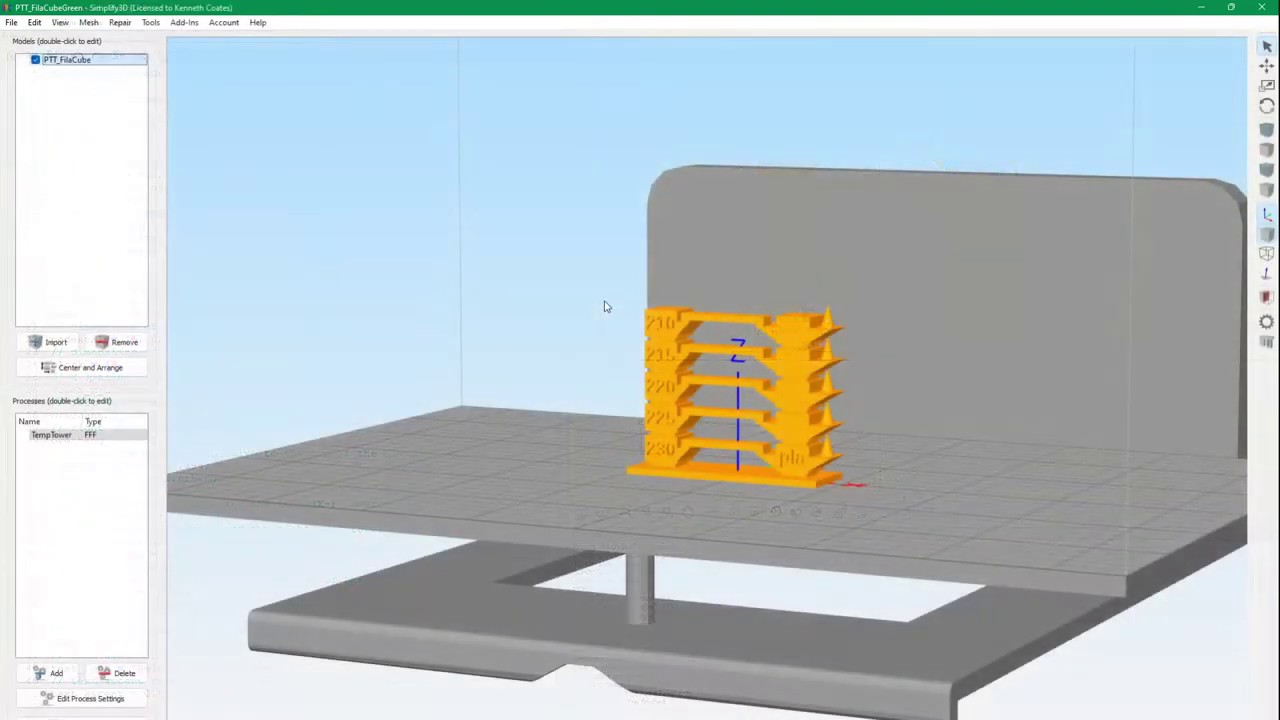
In Simplify3D, open the TempTower process settings and review the temperature setpoints of the heated build platform and right extruder
{"action": "left_click_drag", "start_coordinate": [669, 323], "coordinate": [740, 345]}
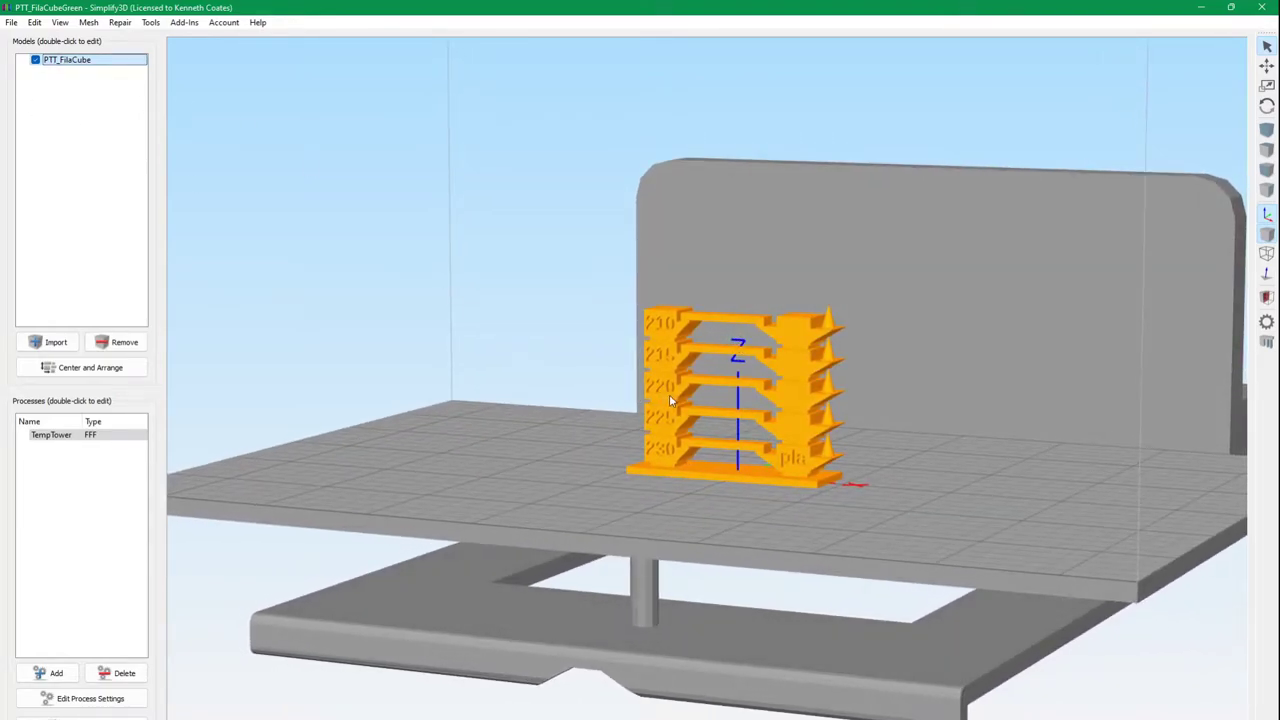
{"action": "left_click_drag", "start_coordinate": [669, 394], "coordinate": [669, 386]}
{"action": "left_click", "coordinate": [63, 437]}
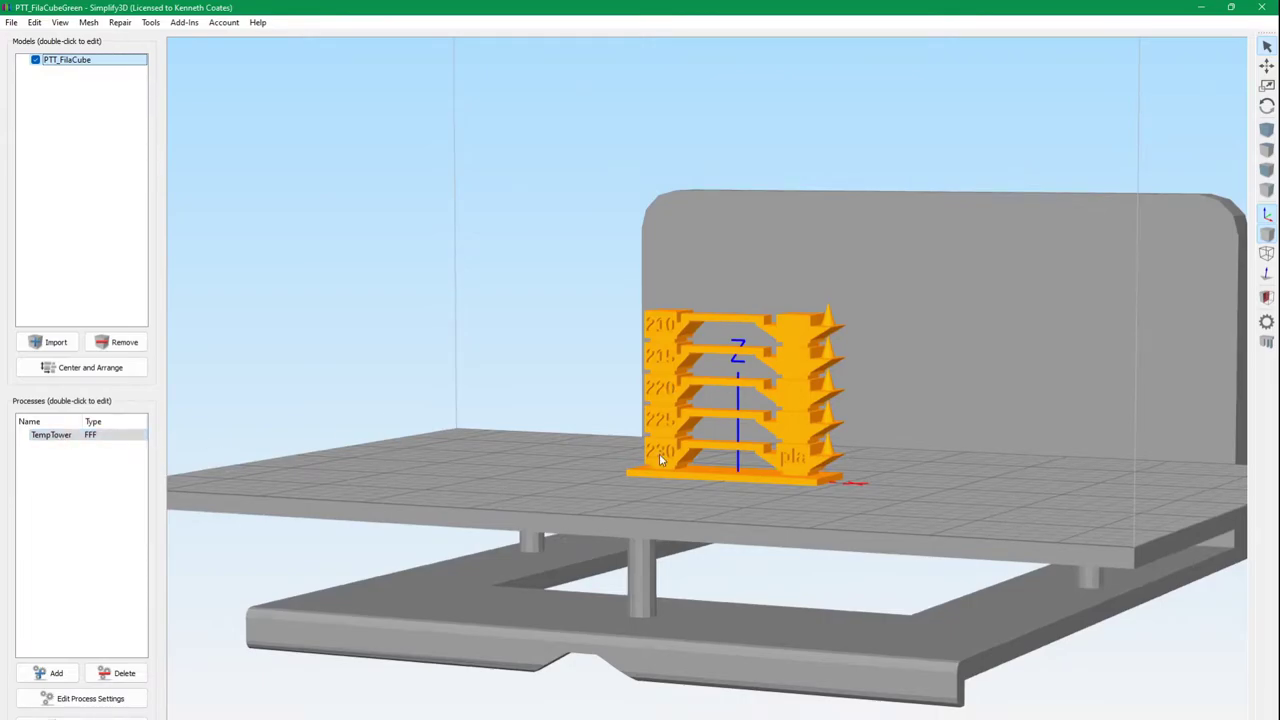
{"action": "double_click", "coordinate": [55, 437]}
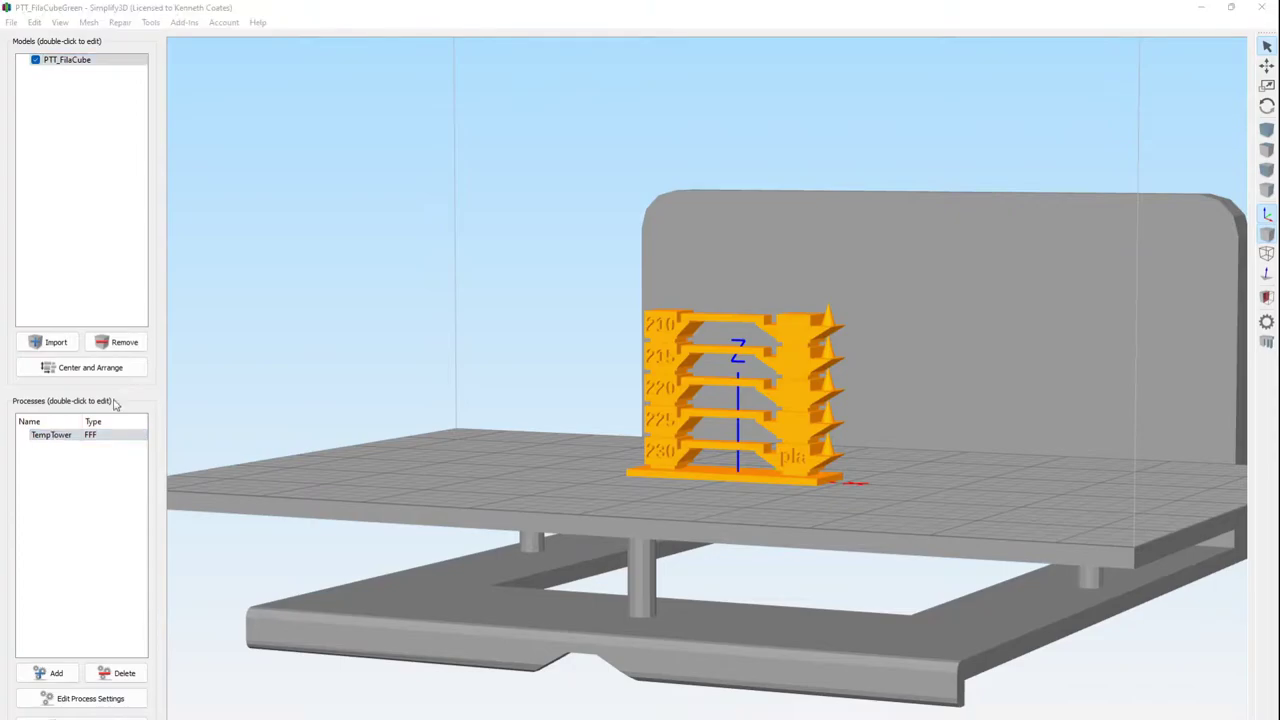
{"action": "left_click_drag", "start_coordinate": [422, 160], "coordinate": [595, 190]}
{"action": "left_click", "coordinate": [428, 333]}
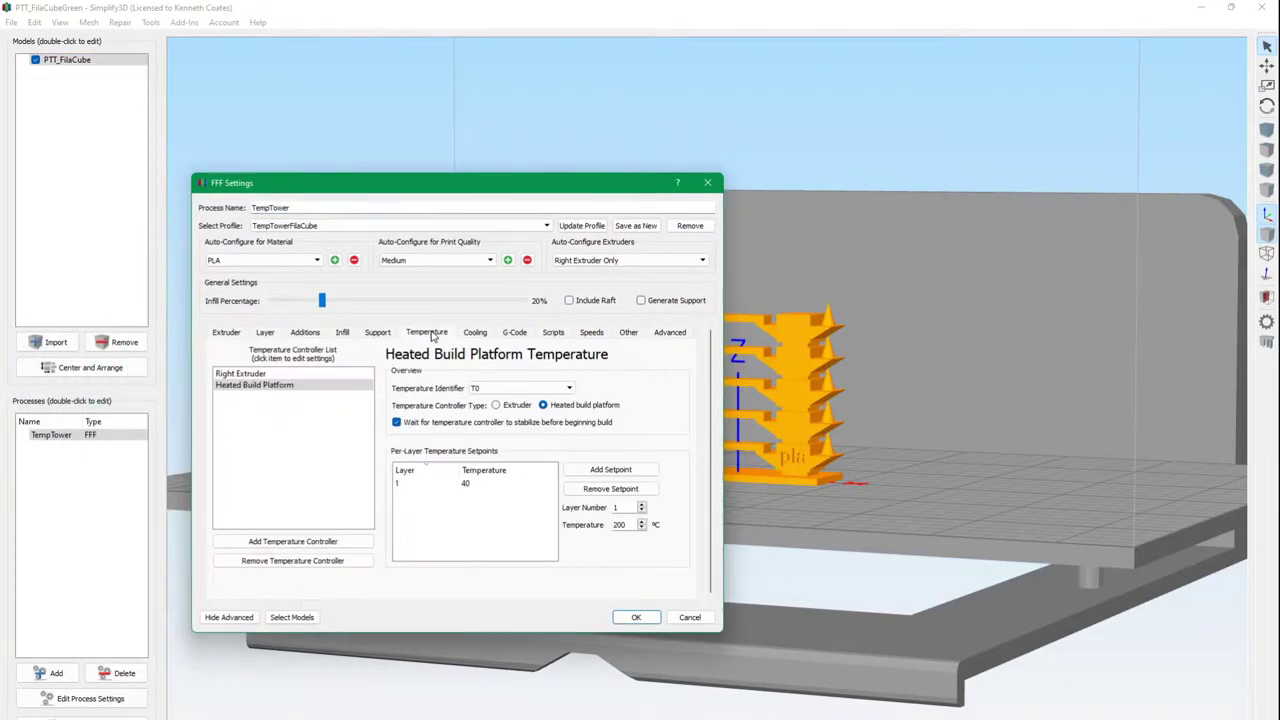
{"action": "left_click_drag", "start_coordinate": [458, 190], "coordinate": [325, 138]}
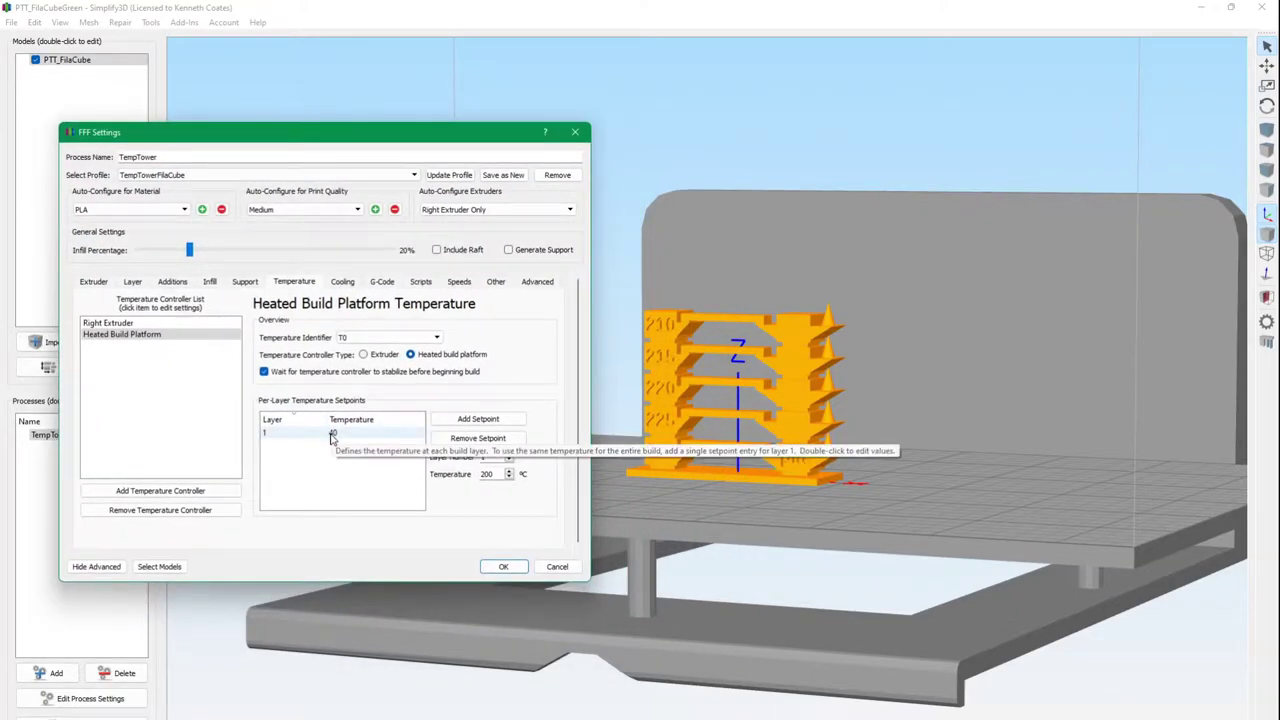
{"action": "left_click", "coordinate": [167, 324]}
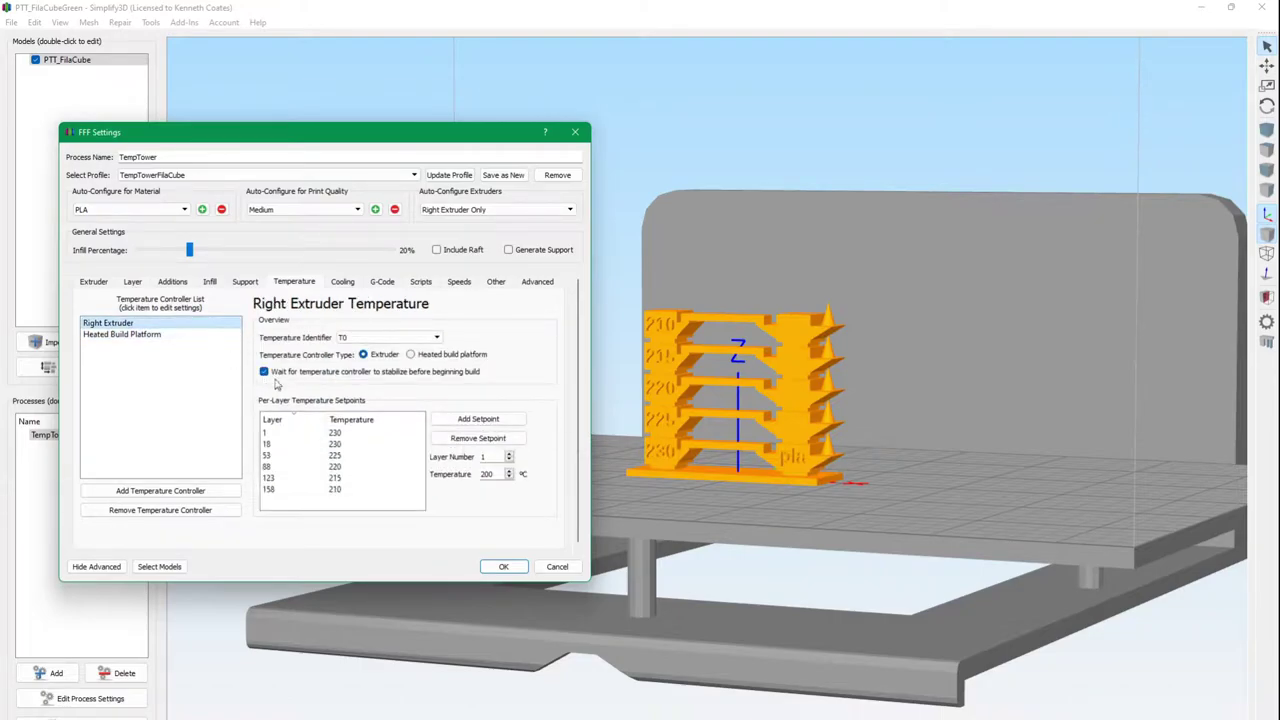
{"action": "left_click_drag", "start_coordinate": [402, 136], "coordinate": [388, 123]}
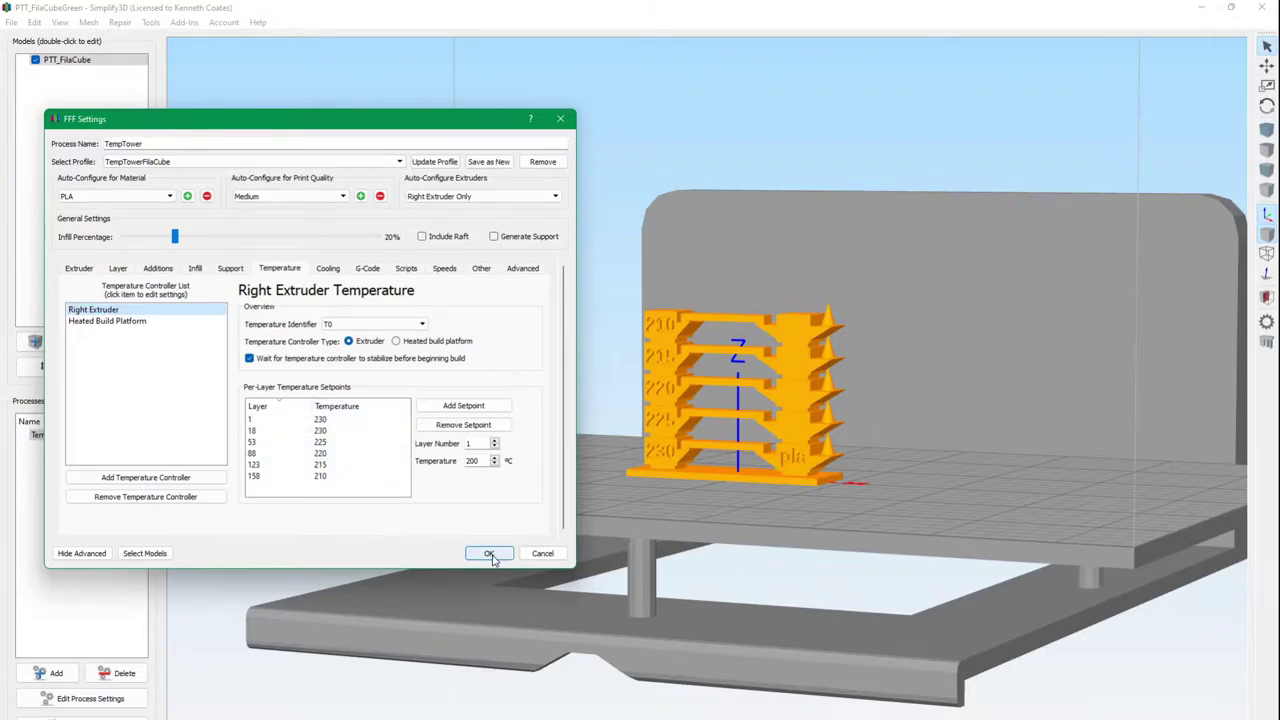
Set the cooling fan speed for layer 2 to 100, update the TempTowerFilaCube profile and accept the process settings
{"action": "left_click", "coordinate": [330, 268]}
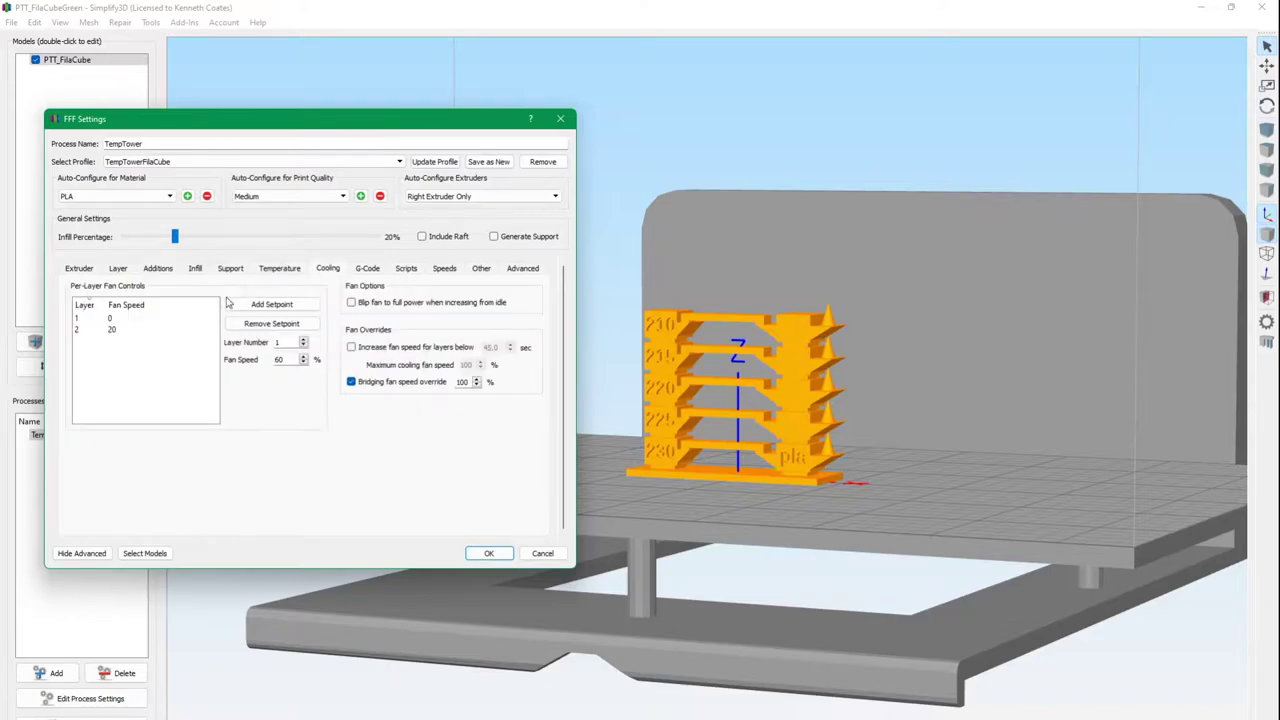
{"action": "double_click", "coordinate": [130, 331]}
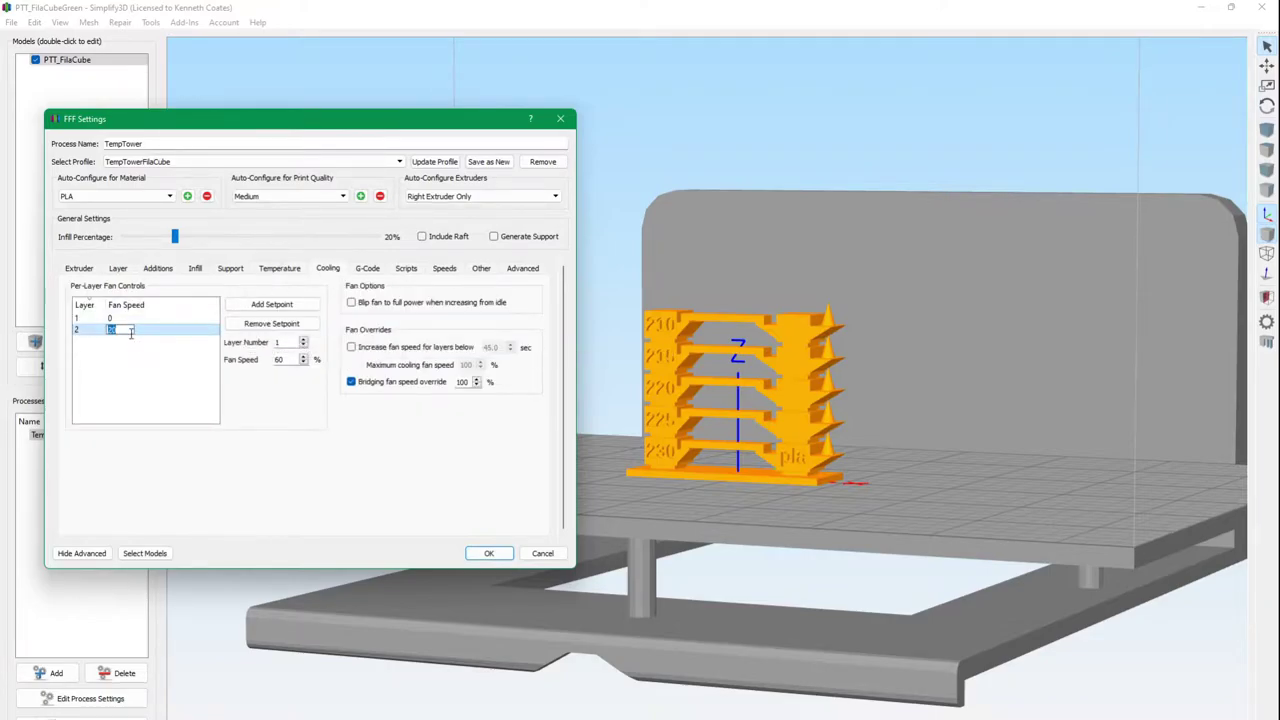
{"action": "type", "text": "100"}
{"action": "key", "text": "Return"}
{"action": "left_click", "coordinate": [434, 163]}
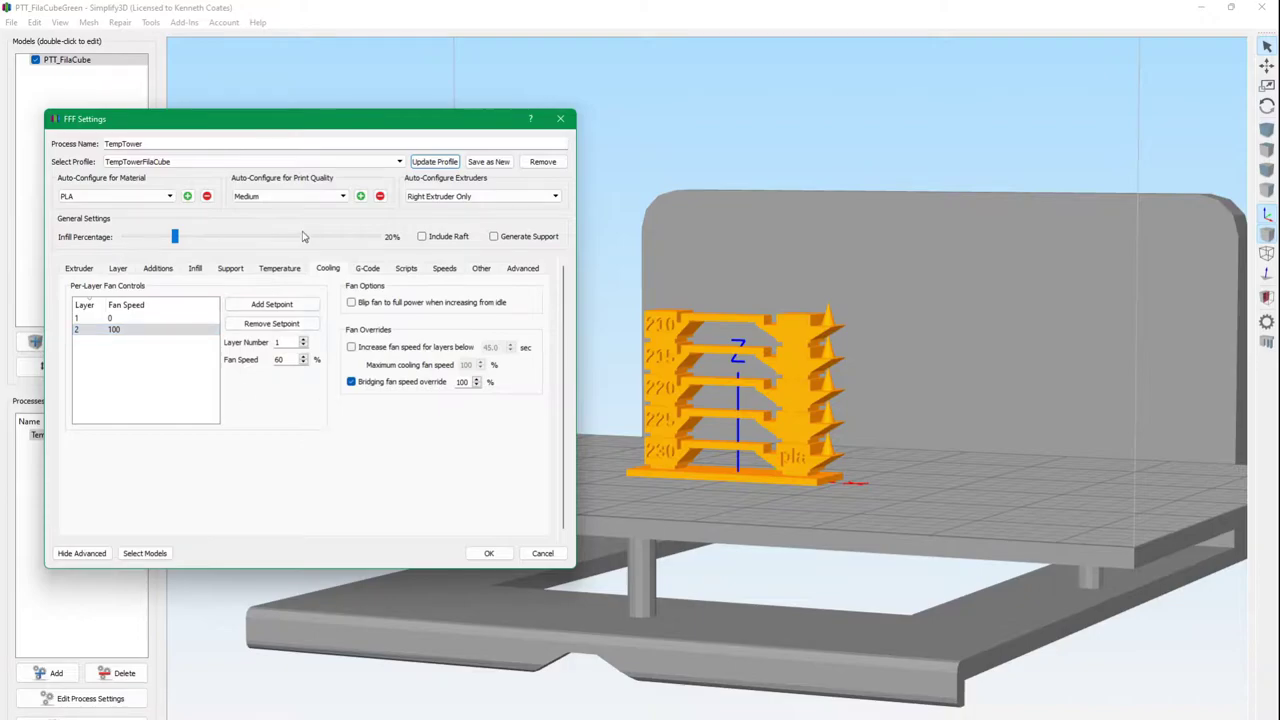
{"action": "left_click", "coordinate": [486, 552]}
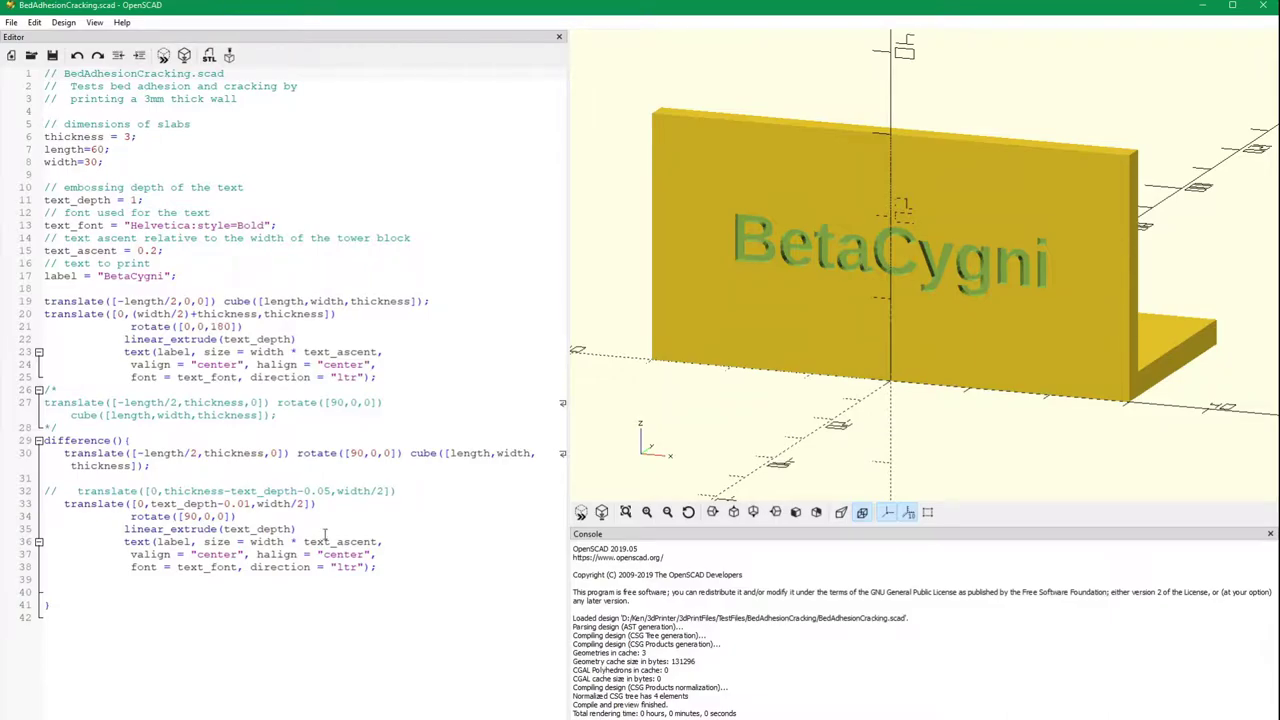
In OpenSCAD, examine the bed adhesion and cracking test model from the front, side, back and underside, including its BetaCygni lettering
{"action": "left_click_drag", "start_coordinate": [568, 327], "coordinate": [536, 322]}
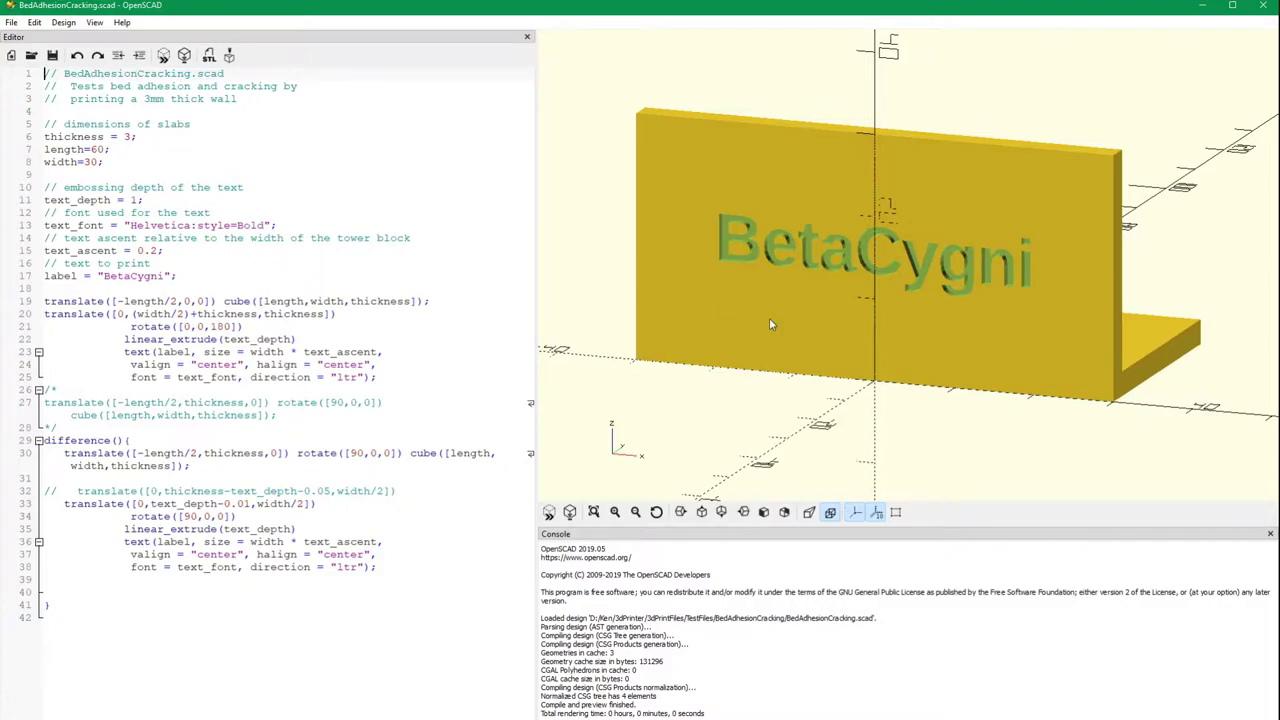
{"action": "left_click_drag", "start_coordinate": [770, 324], "coordinate": [725, 316]}
{"action": "left_click_drag", "start_coordinate": [790, 344], "coordinate": [795, 335]}
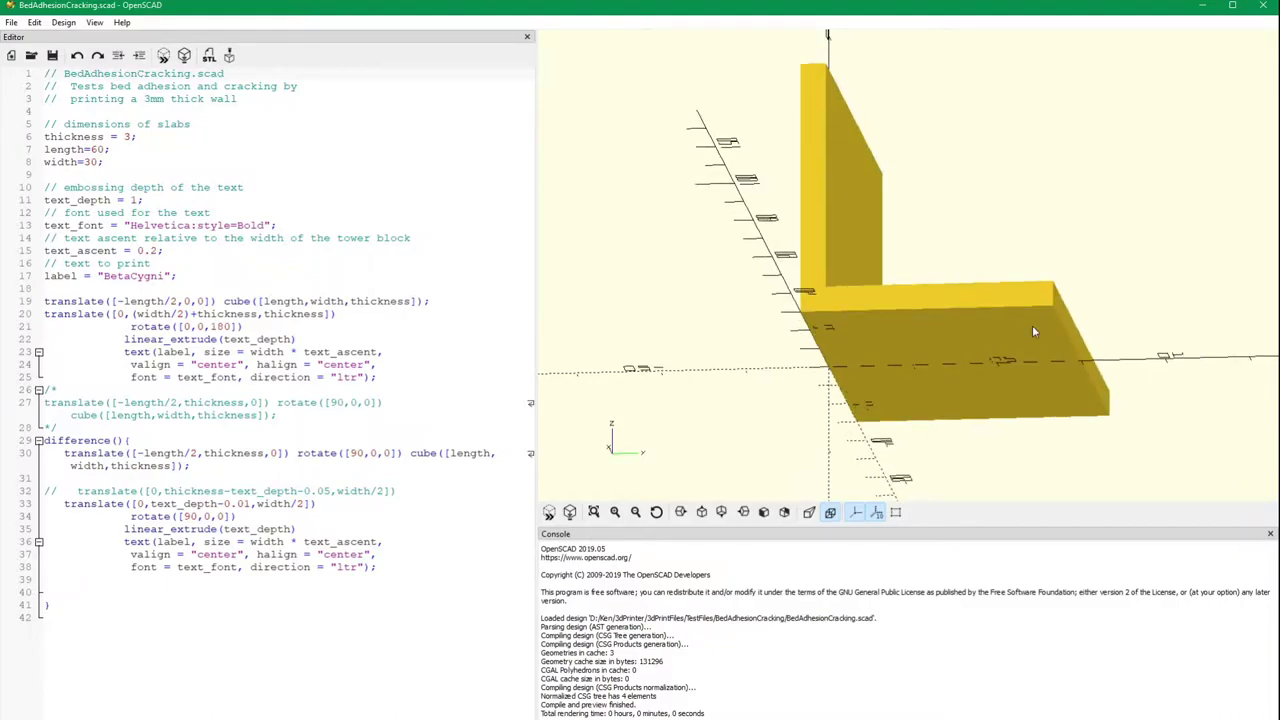
{"action": "left_click_drag", "start_coordinate": [880, 435], "coordinate": [785, 358]}
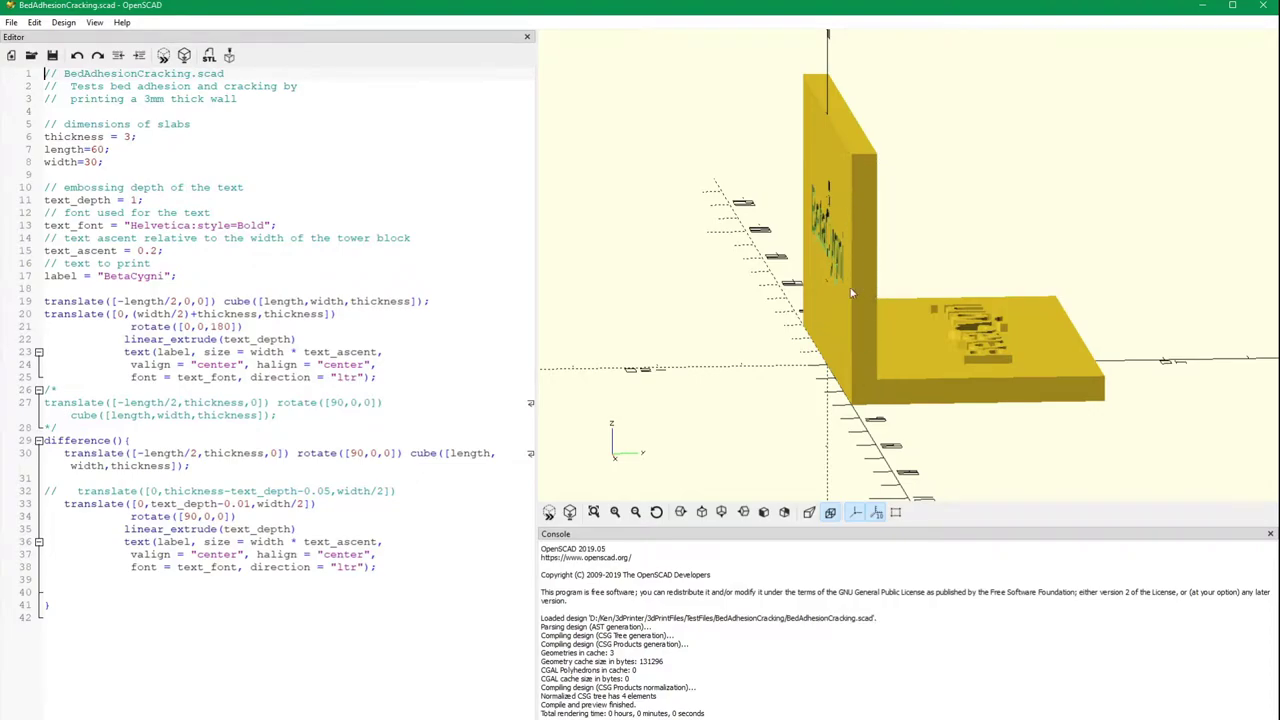
{"action": "left_click_drag", "start_coordinate": [851, 293], "coordinate": [866, 345]}
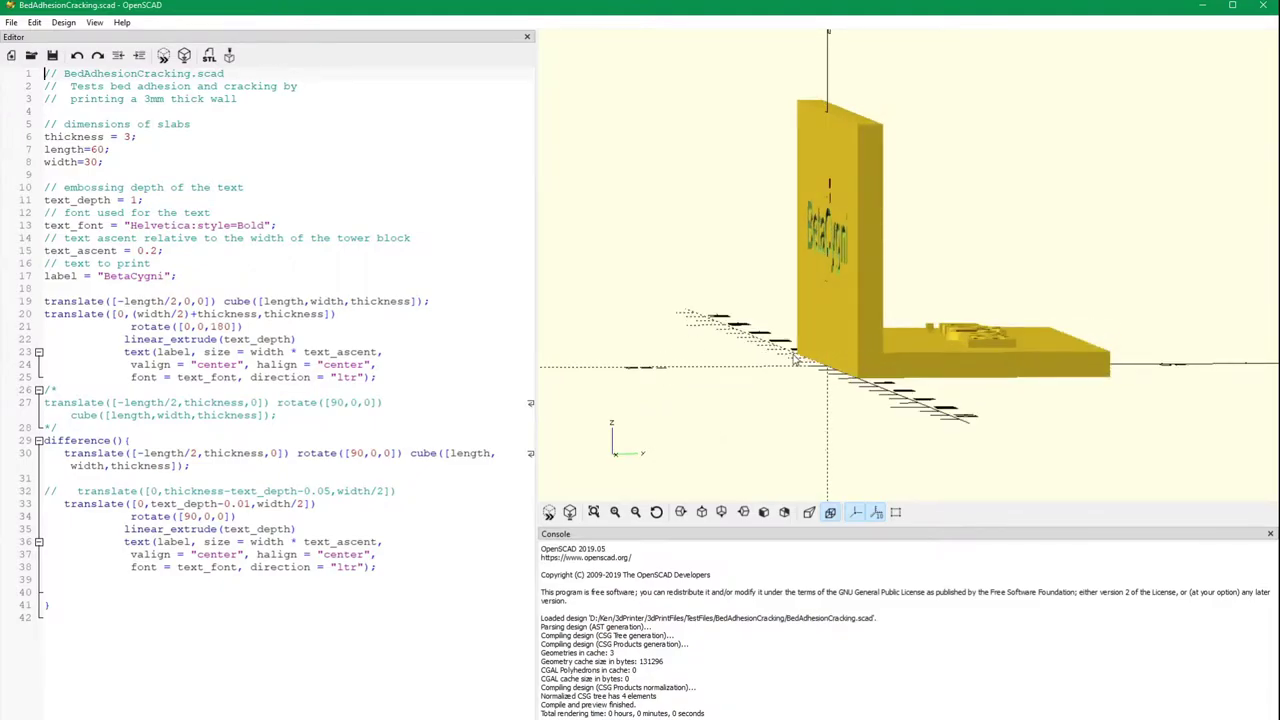
{"action": "left_click_drag", "start_coordinate": [795, 358], "coordinate": [839, 362]}
{"action": "left_click_drag", "start_coordinate": [849, 250], "coordinate": [755, 230]}
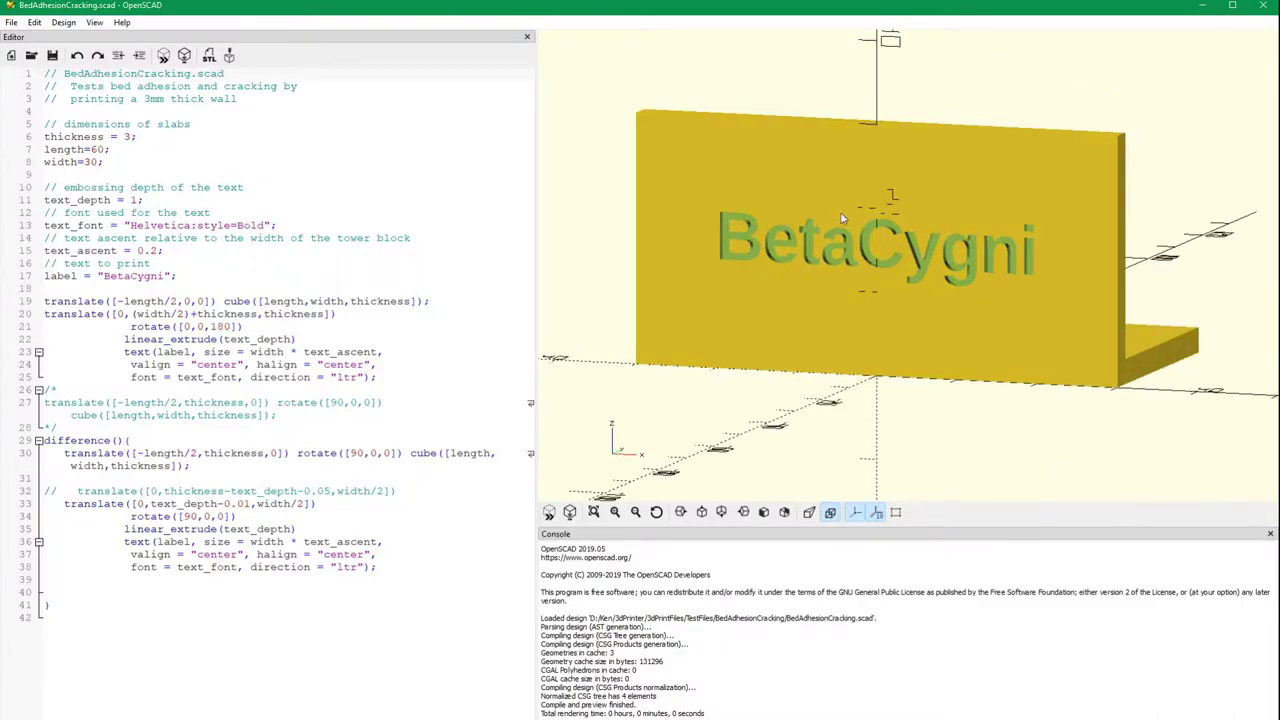
{"action": "left_click_drag", "start_coordinate": [988, 258], "coordinate": [908, 296]}
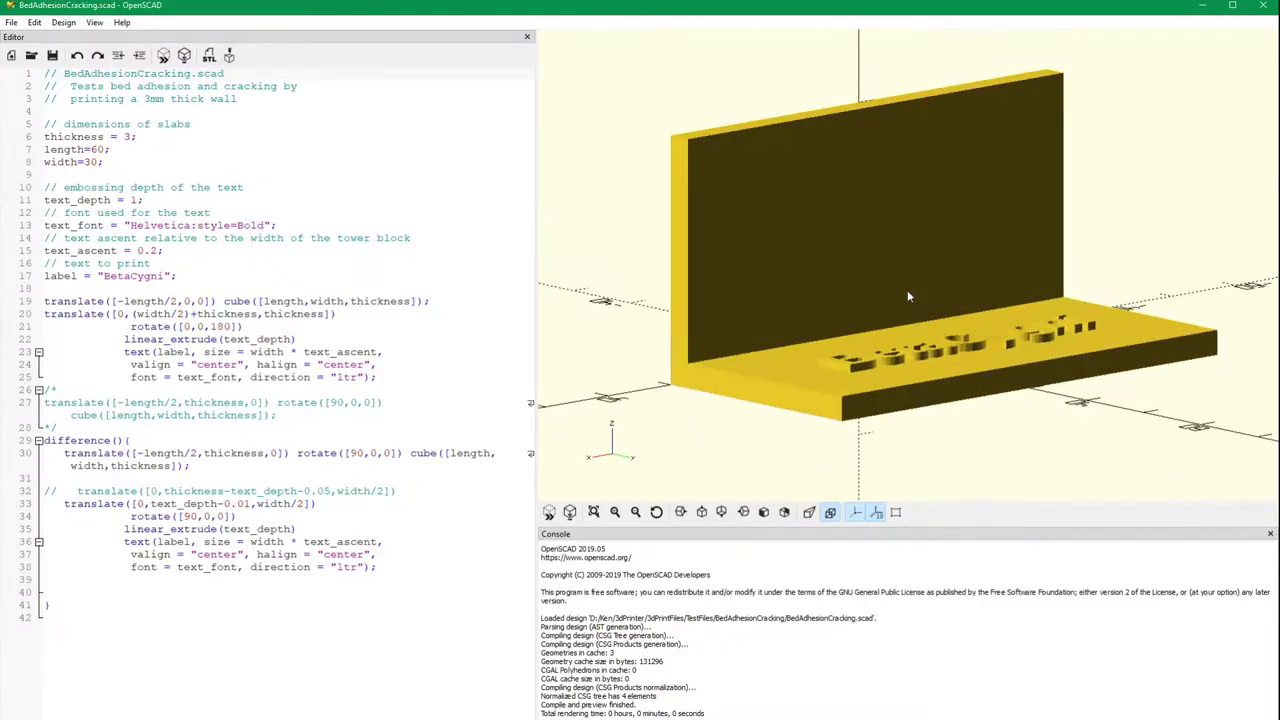
{"action": "left_click_drag", "start_coordinate": [930, 365], "coordinate": [936, 307]}
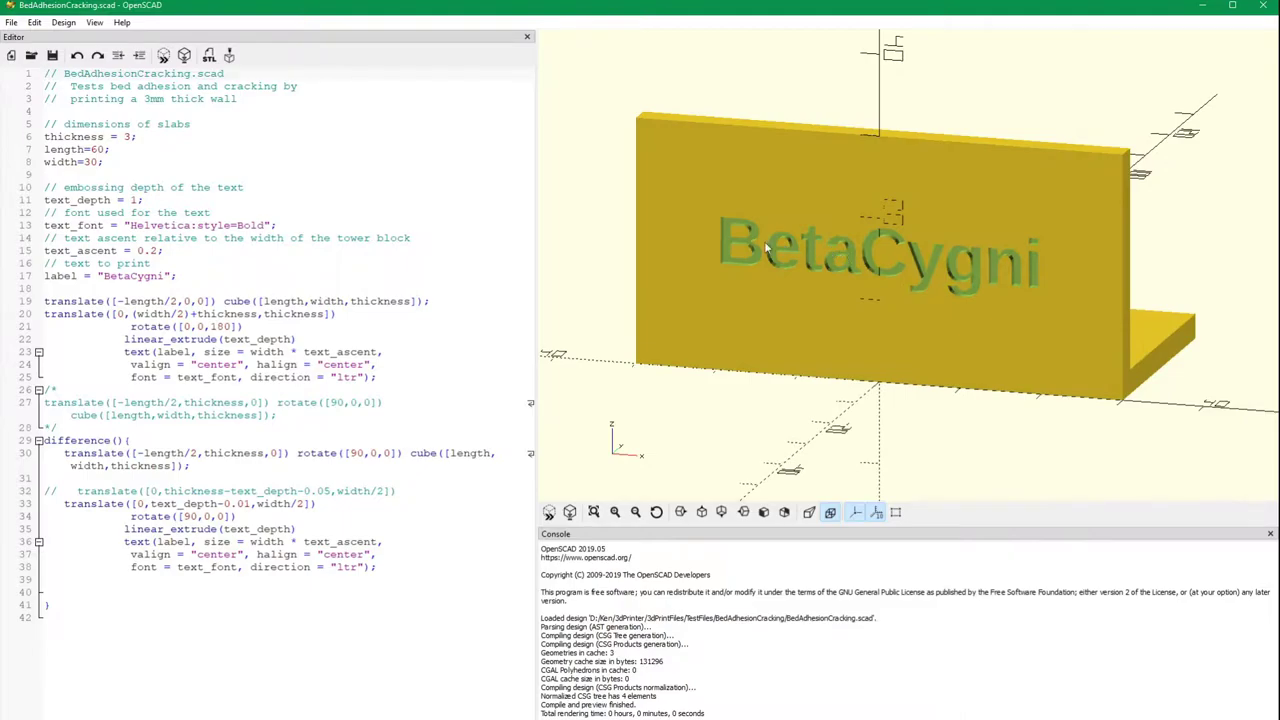
{"action": "left_click_drag", "start_coordinate": [783, 226], "coordinate": [757, 233]}
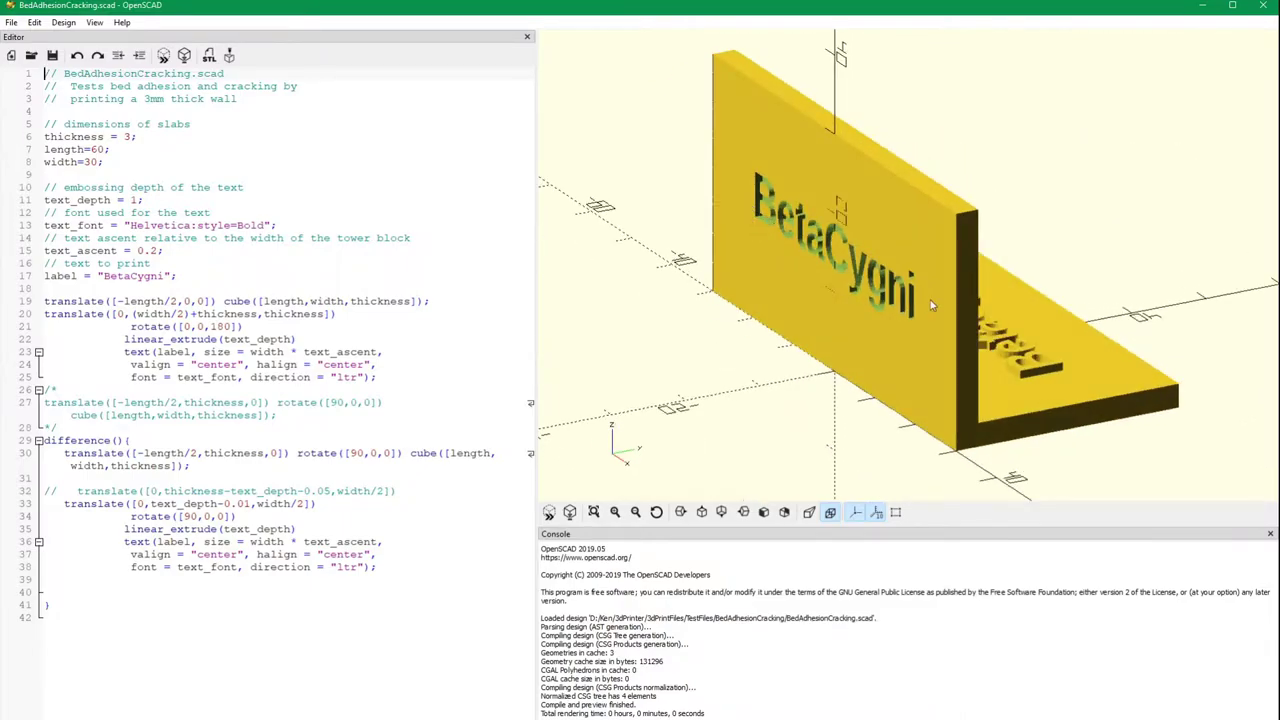
{"action": "left_click_drag", "start_coordinate": [943, 261], "coordinate": [915, 262]}
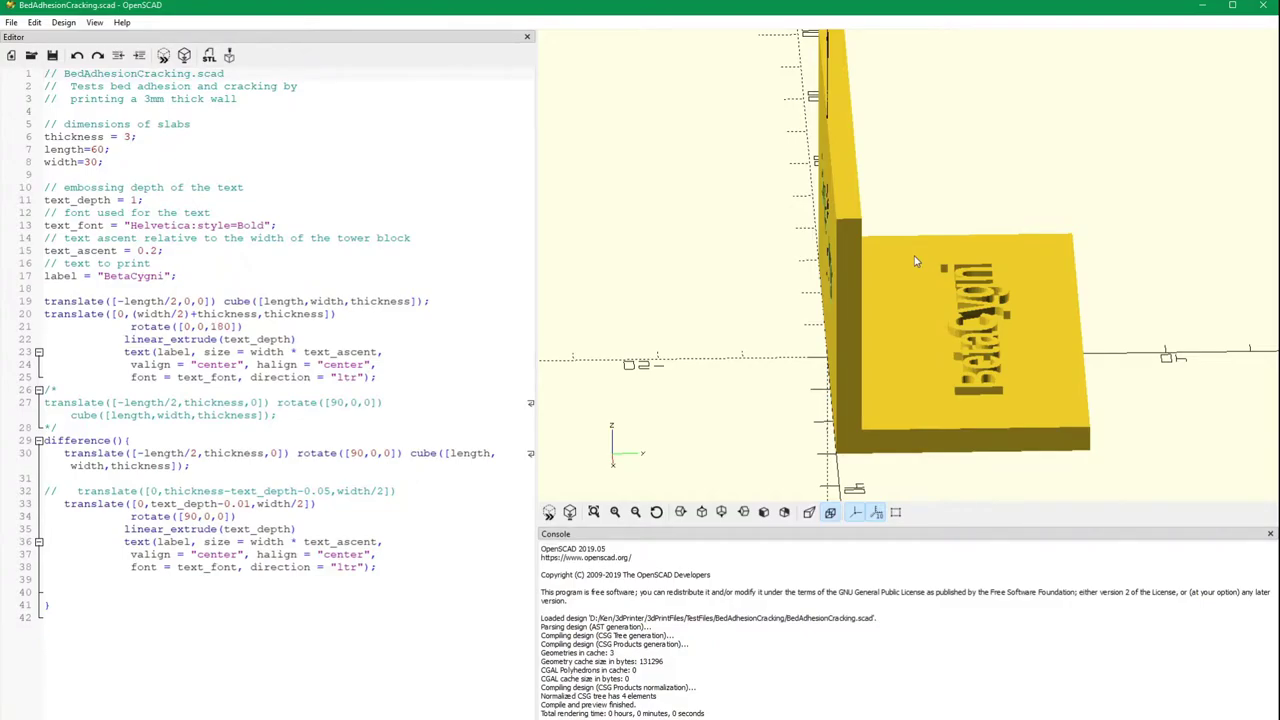
{"action": "left_click_drag", "start_coordinate": [852, 361], "coordinate": [860, 334]}
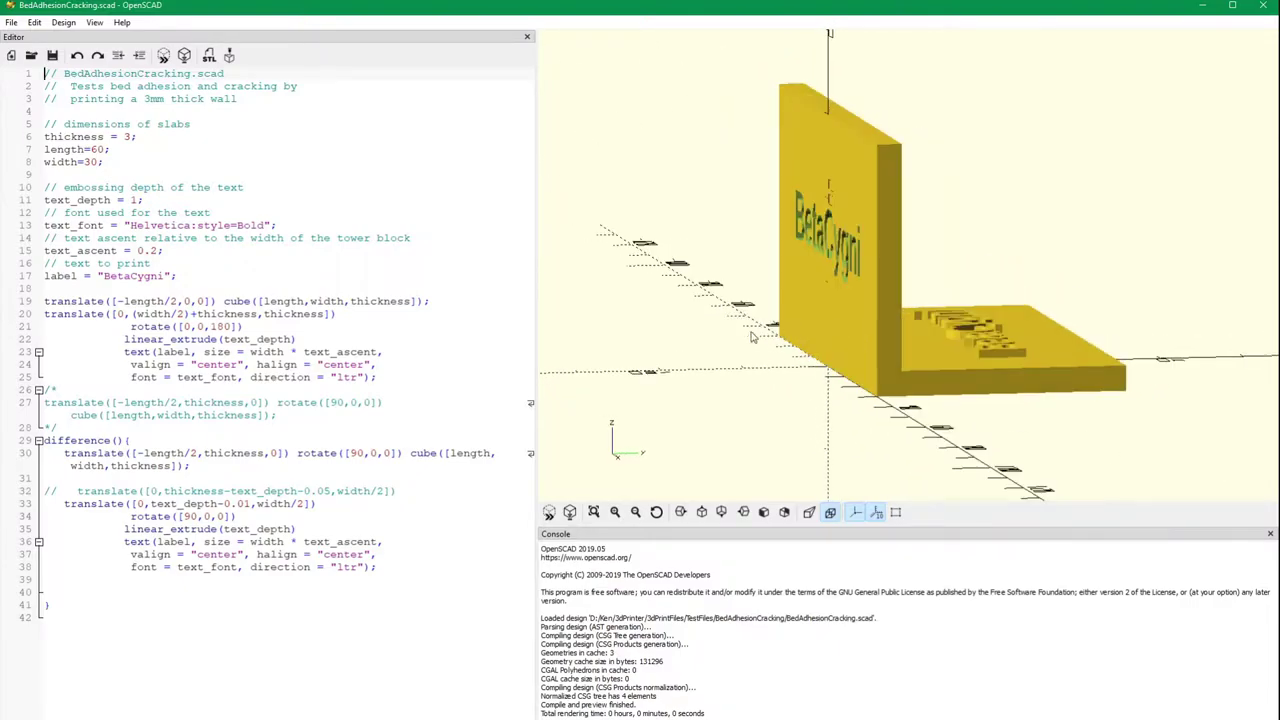
{"action": "mouse_move", "coordinate": [877, 250]}
{"action": "left_mouse_down"}
{"action": "mouse_move", "coordinate": [827, 247]}
{"action": "mouse_move", "coordinate": [886, 250]}
{"action": "mouse_move", "coordinate": [873, 247]}
{"action": "left_mouse_up"}
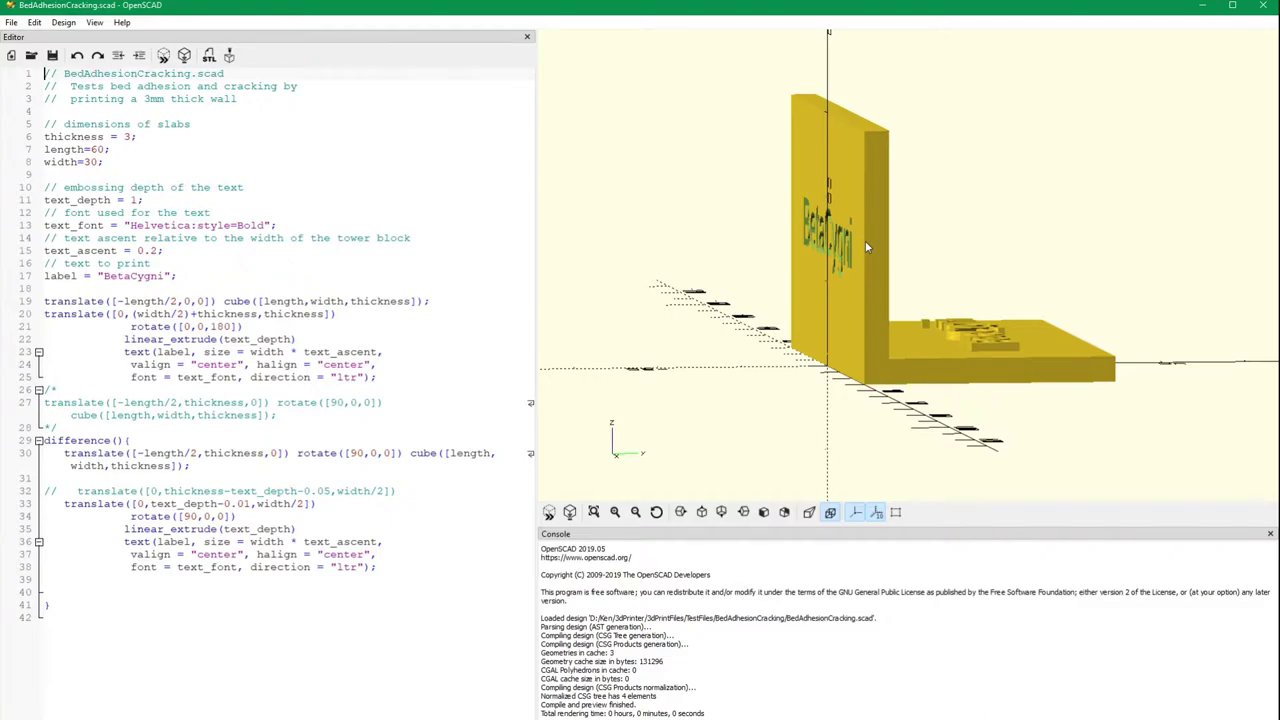